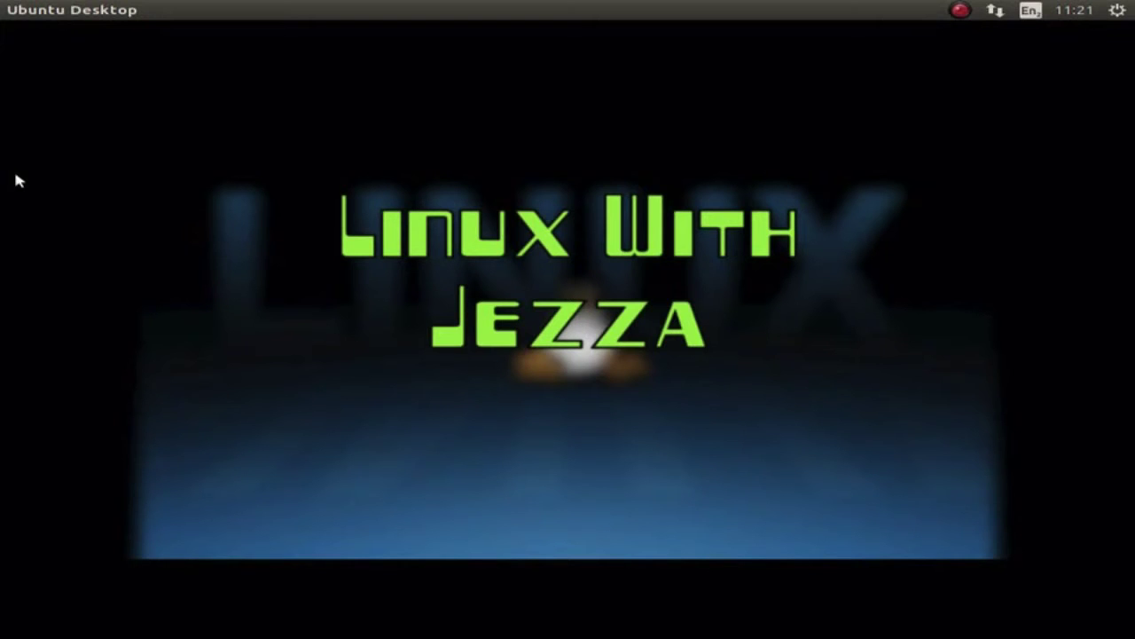
- Open a Terminal from the desktop's right-click menu, then move and maximize its window
{"action": "right_click", "coordinate": [391, 135]}
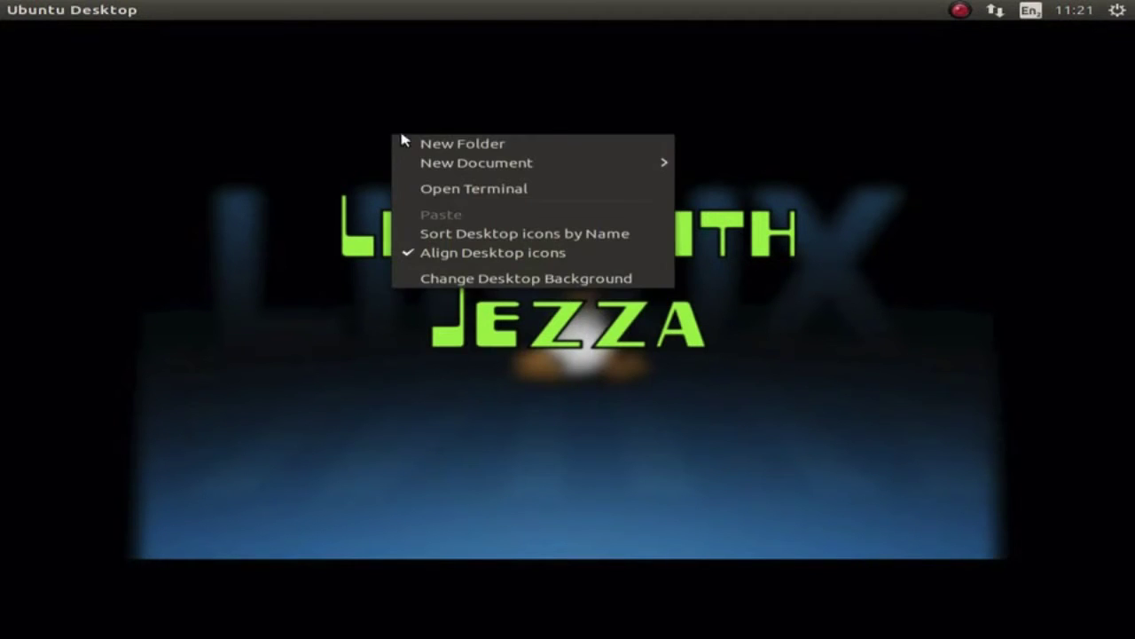
{"action": "left_click", "coordinate": [454, 197]}
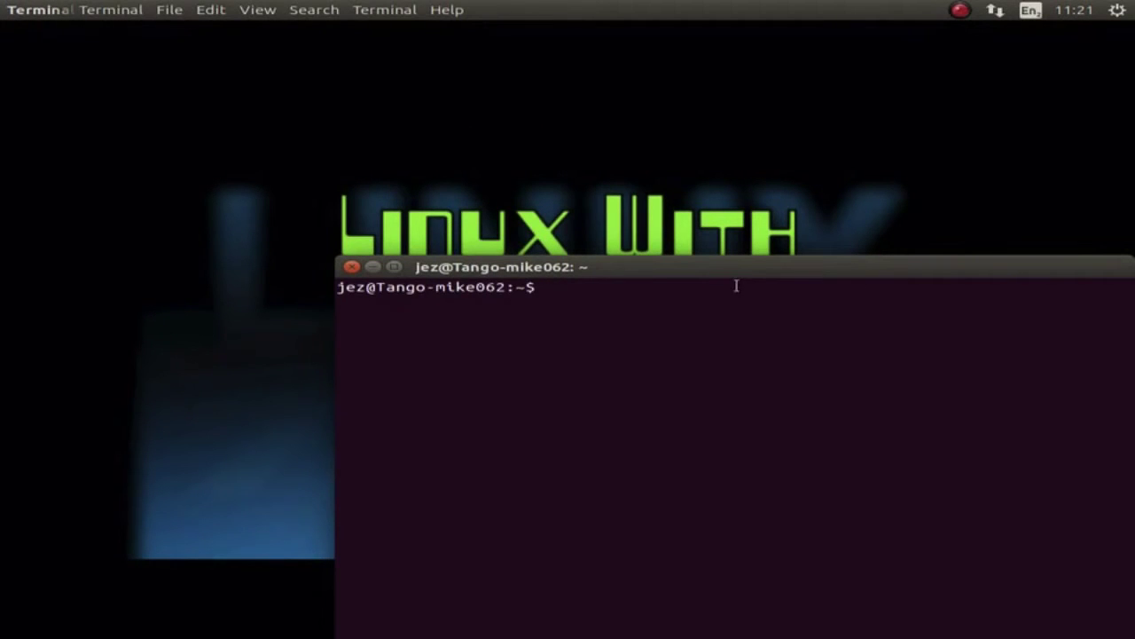
{"action": "left_click_drag", "start_coordinate": [736, 278], "coordinate": [512, 104]}
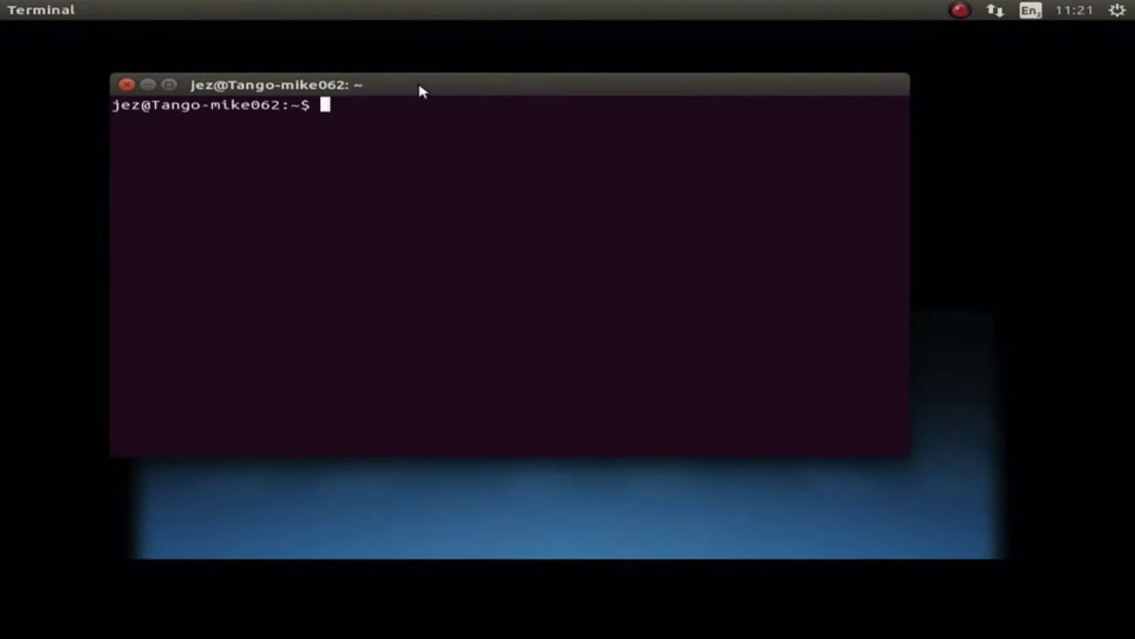
{"action": "left_click", "coordinate": [167, 84]}
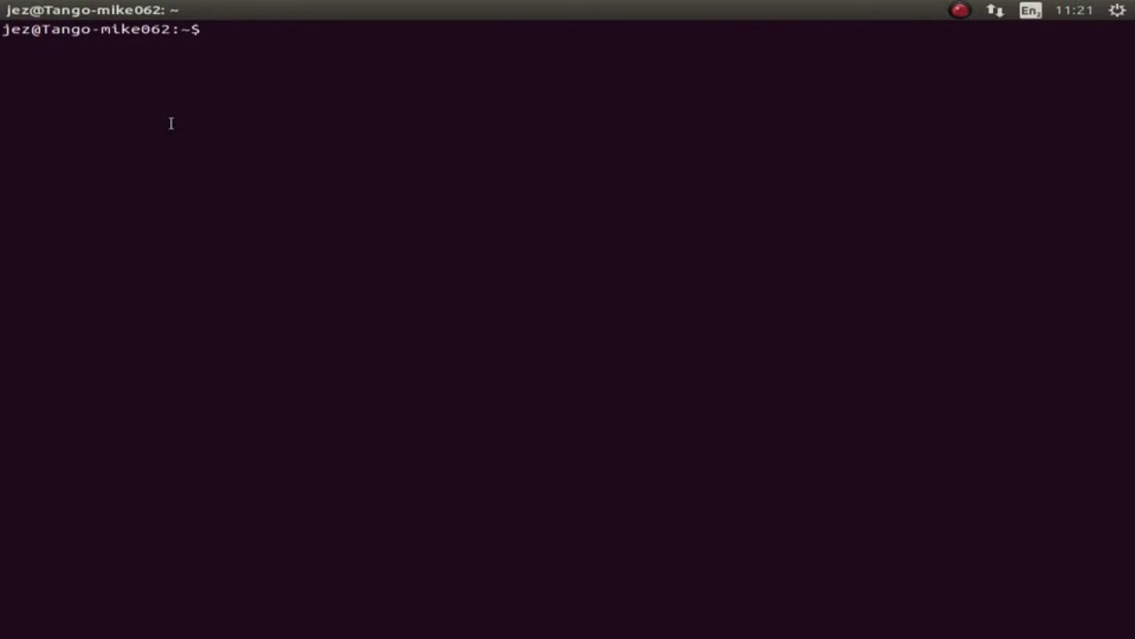
- Try running gparted, then install it with sudo apt-get install gparted and the account password
{"action": "type", "text": "gparted"}
{"action": "key", "text": "Return"}
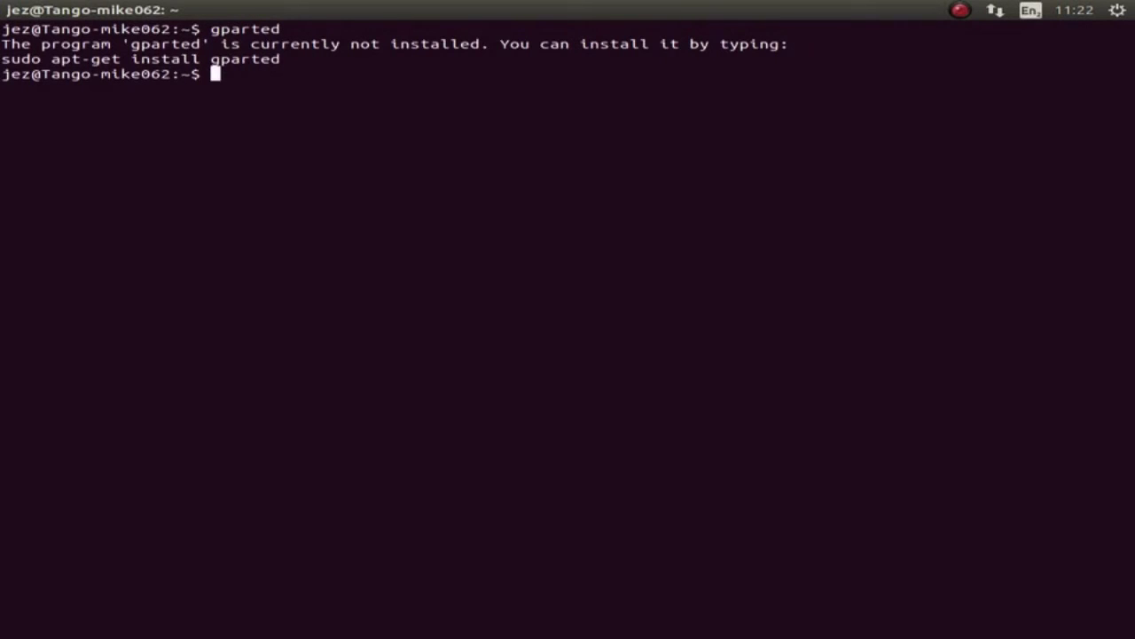
{"action": "type", "text": "sudo apt"}
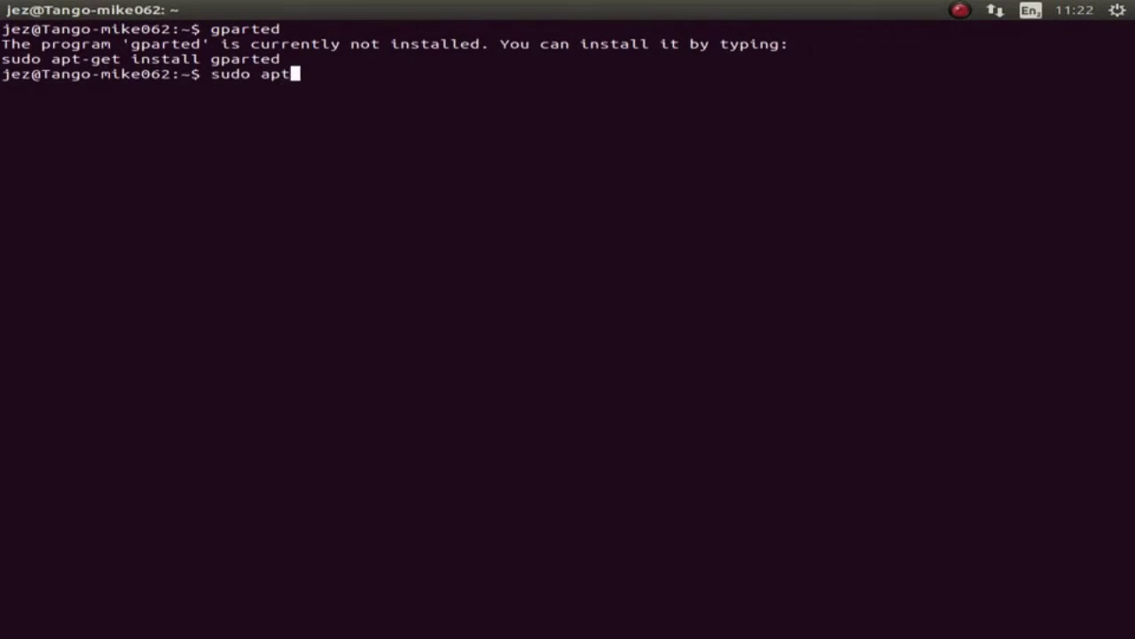
{"action": "type", "text": "-get ins"}
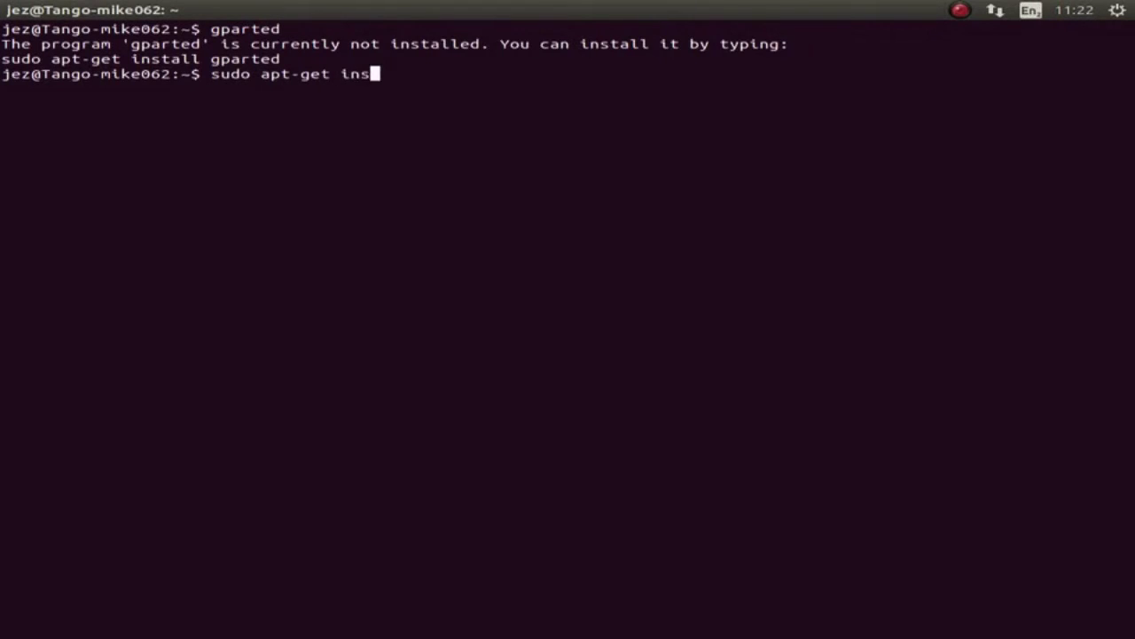
{"action": "type", "text": "tall gparted"}
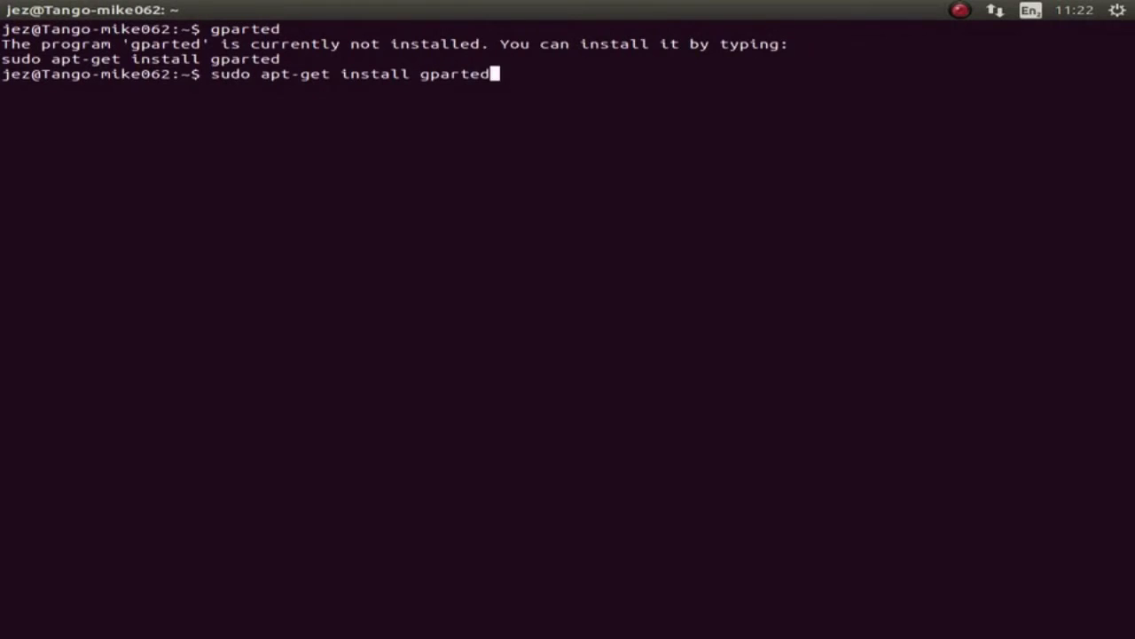
{"action": "key", "text": "Return"}
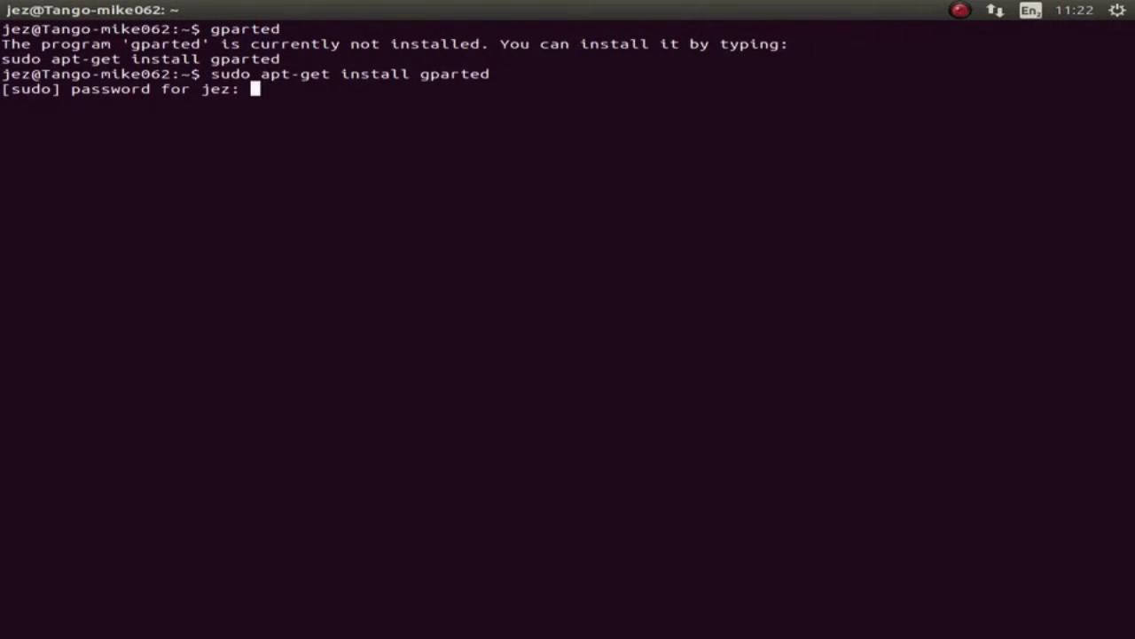
{"action": "key", "text": "Return"}
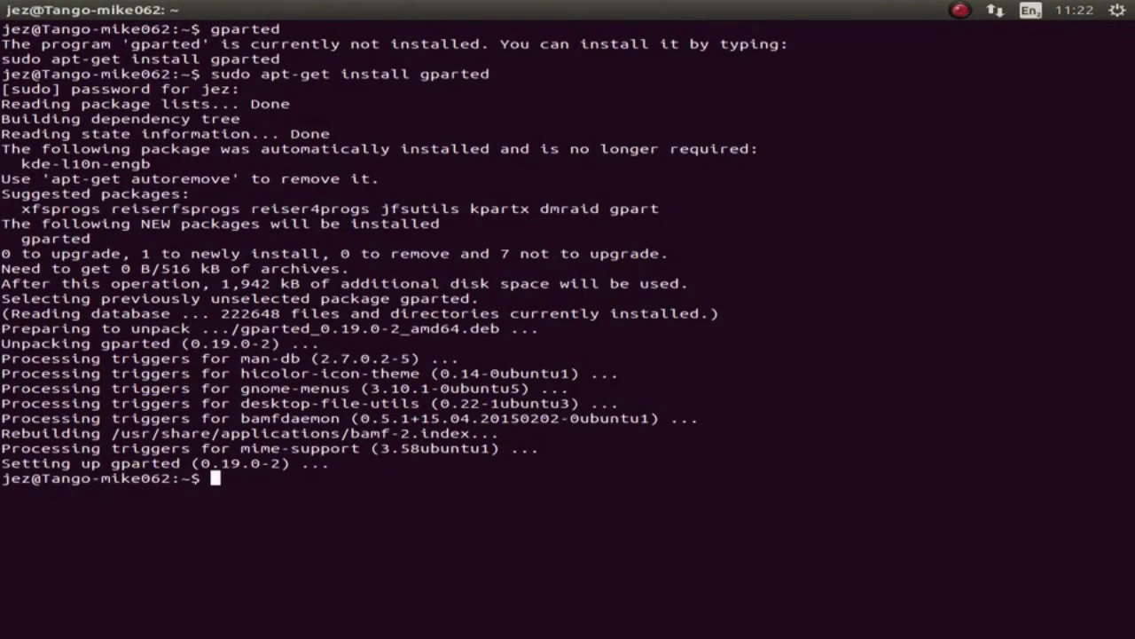
- Run gparted again to see it needs root privileges, then enter man sudo
{"action": "type", "text": "gparted"}
{"action": "key", "text": "Return"}
{"action": "key", "text": "Return"}
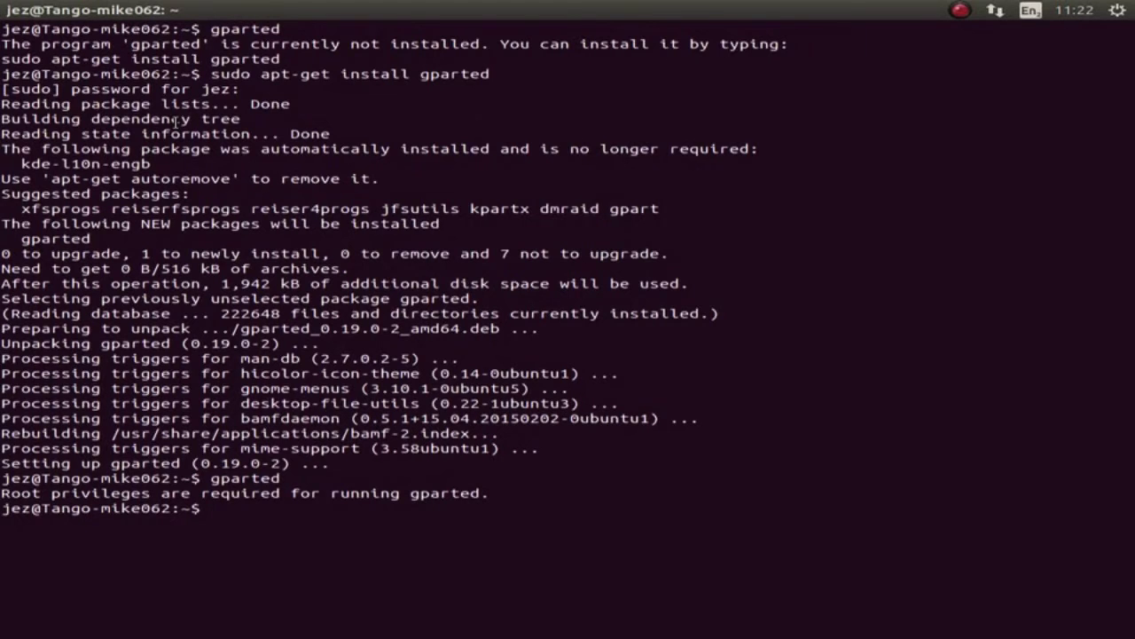
{"action": "type", "text": "man sudo"}
- Read through the sudo manual page, then quit back to the prompt
{"action": "key", "text": "Return"}
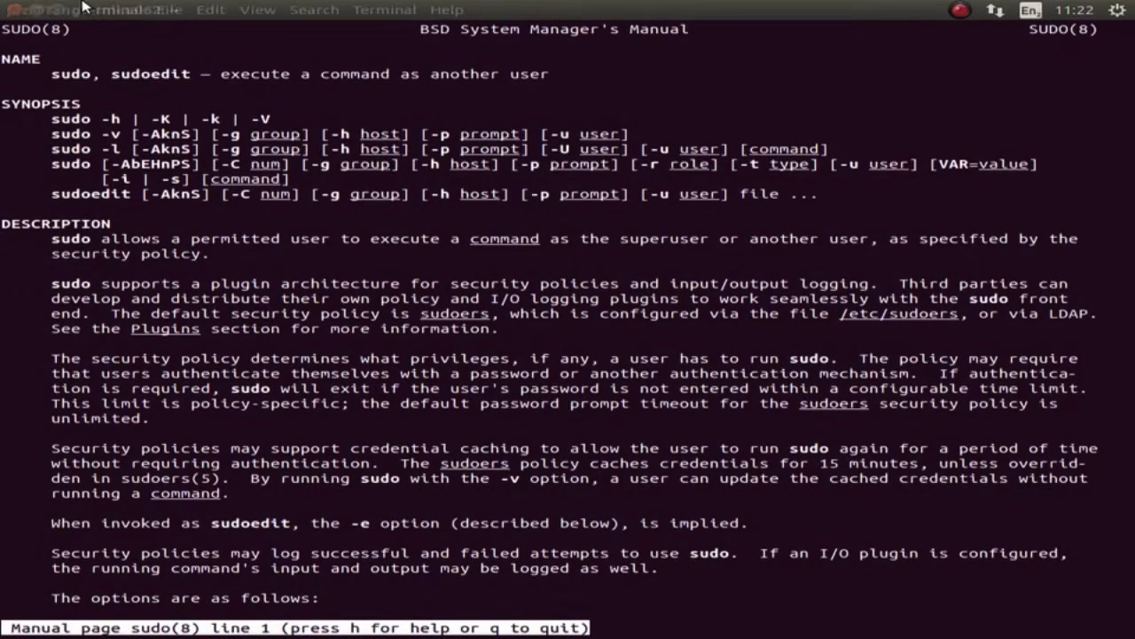
{"action": "left_click_drag", "start_coordinate": [71, 134], "coordinate": [468, 208]}
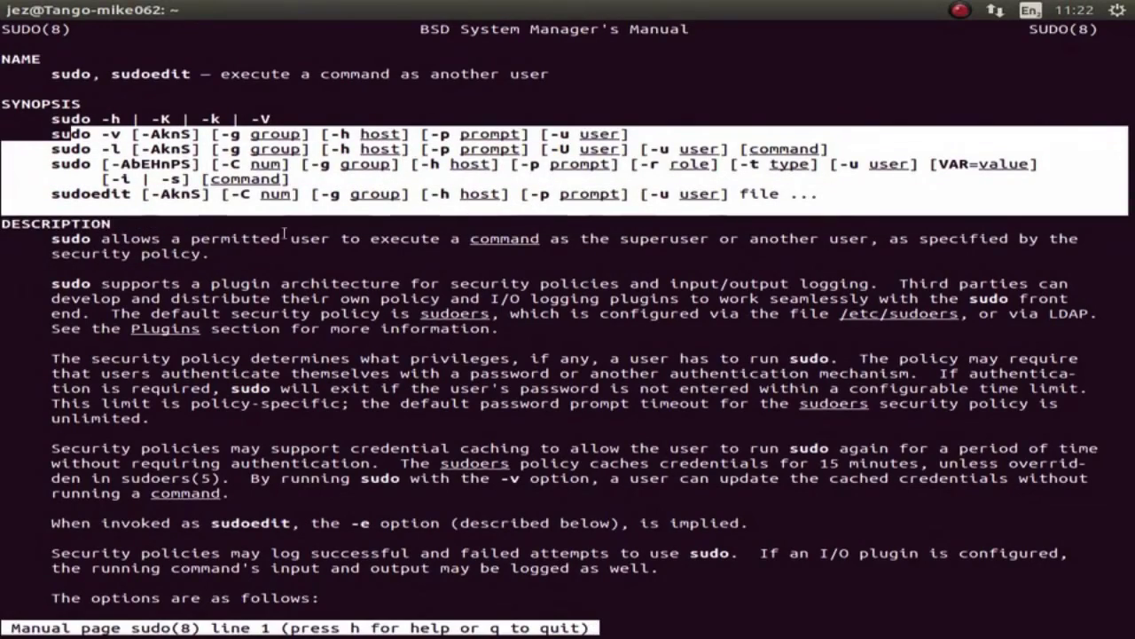
{"action": "scroll", "coordinate": [383, 324], "scroll_direction": "down", "scroll_amount": 20}
{"action": "scroll", "coordinate": [382, 324], "scroll_direction": "down", "scroll_amount": 7}
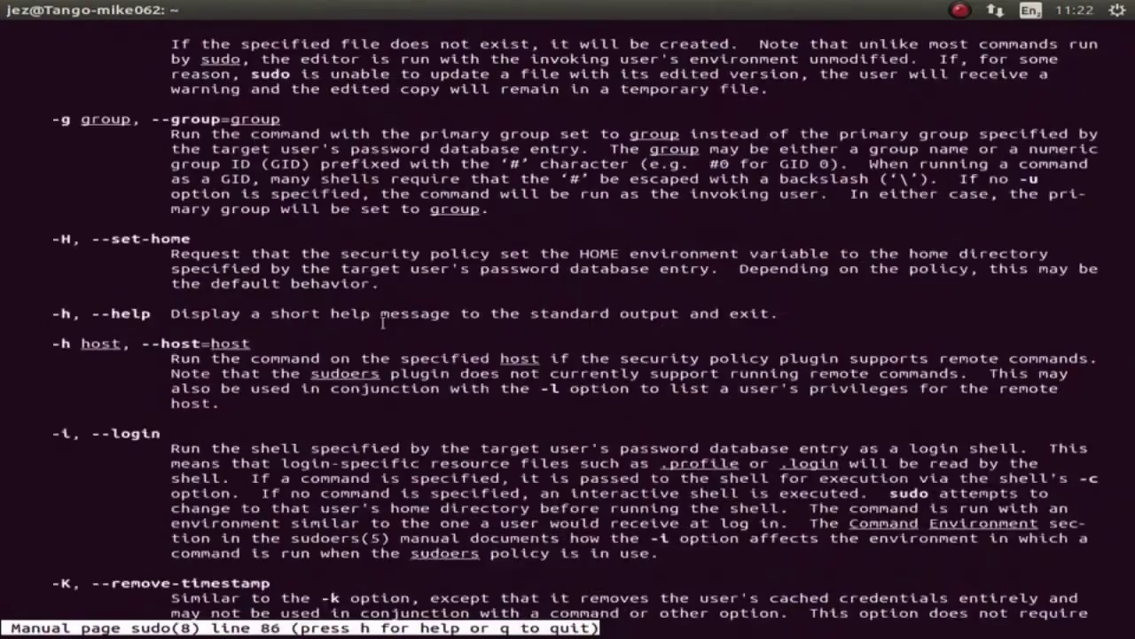
{"action": "scroll", "coordinate": [382, 416], "scroll_direction": "down", "scroll_amount": 18}
{"action": "scroll", "coordinate": [383, 415], "scroll_direction": "down", "scroll_amount": 8}
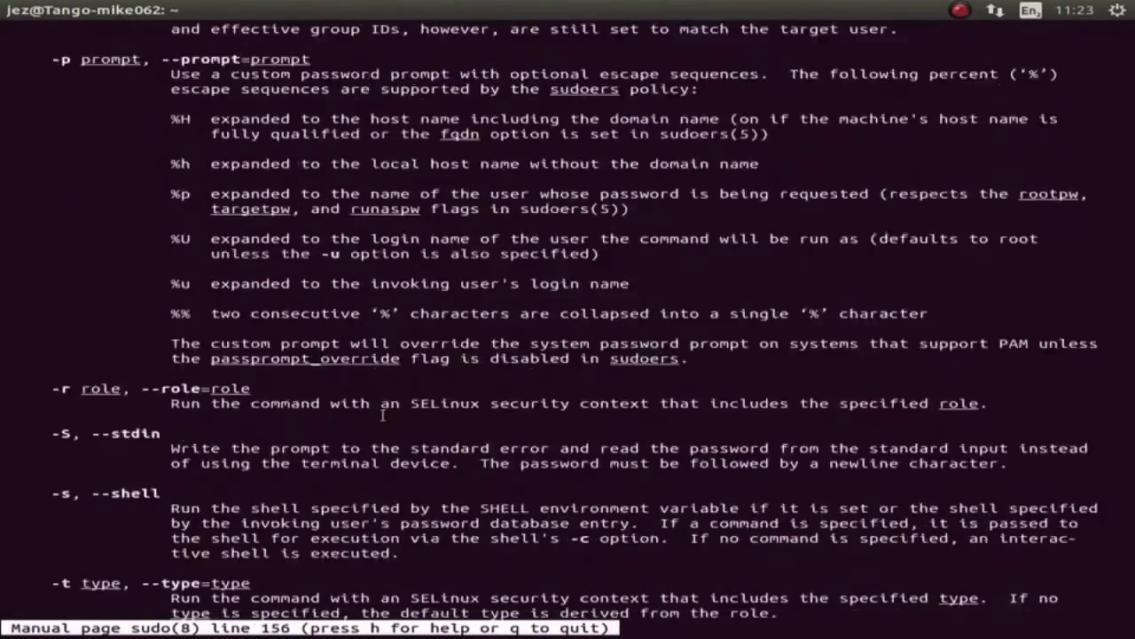
{"action": "scroll", "coordinate": [39, 467], "scroll_direction": "down", "scroll_amount": 7}
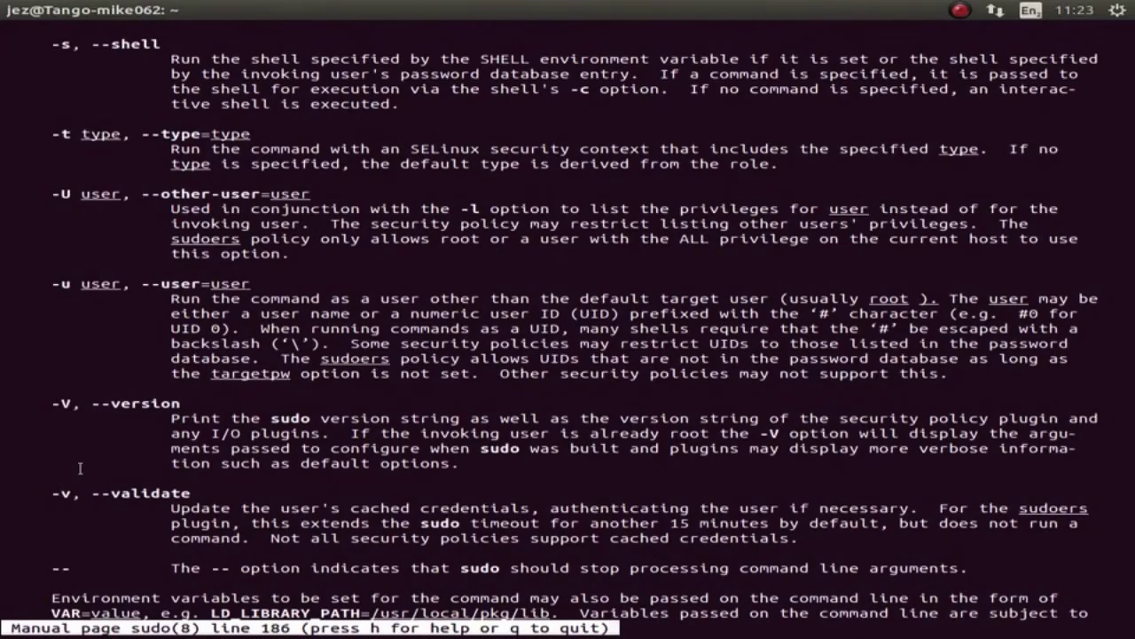
{"action": "scroll", "coordinate": [80, 472], "scroll_direction": "up", "scroll_amount": 5}
{"action": "key", "text": "q"}
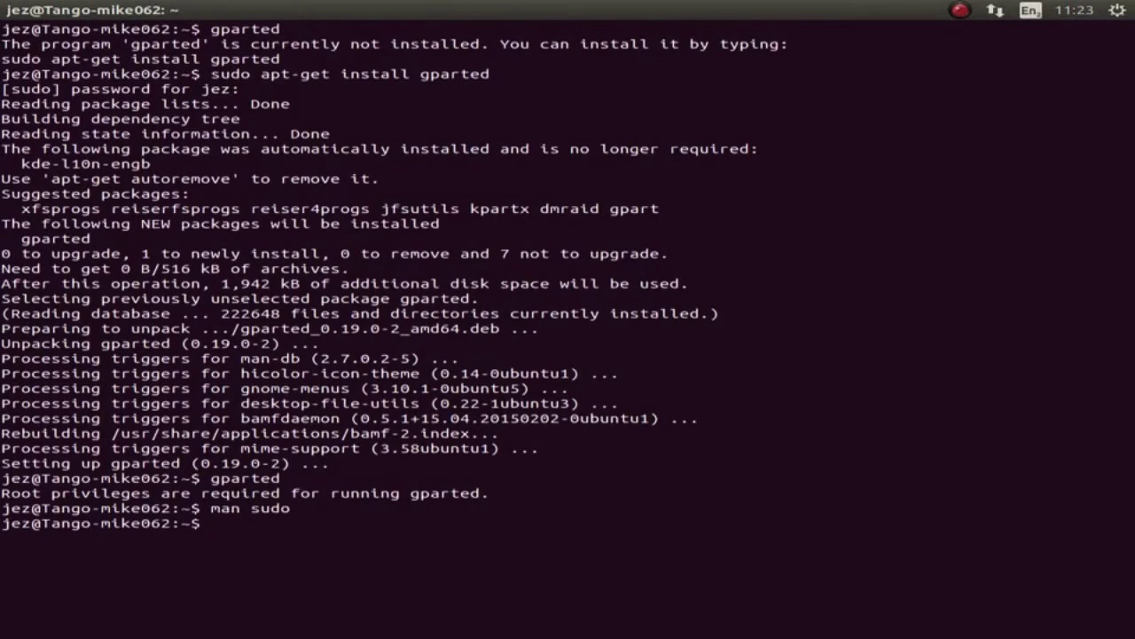
- View the apt and GET manual pages, then enter 'sudo gparted' at the prompt
{"action": "type", "text": "man apt"}
{"action": "key", "text": "Return"}
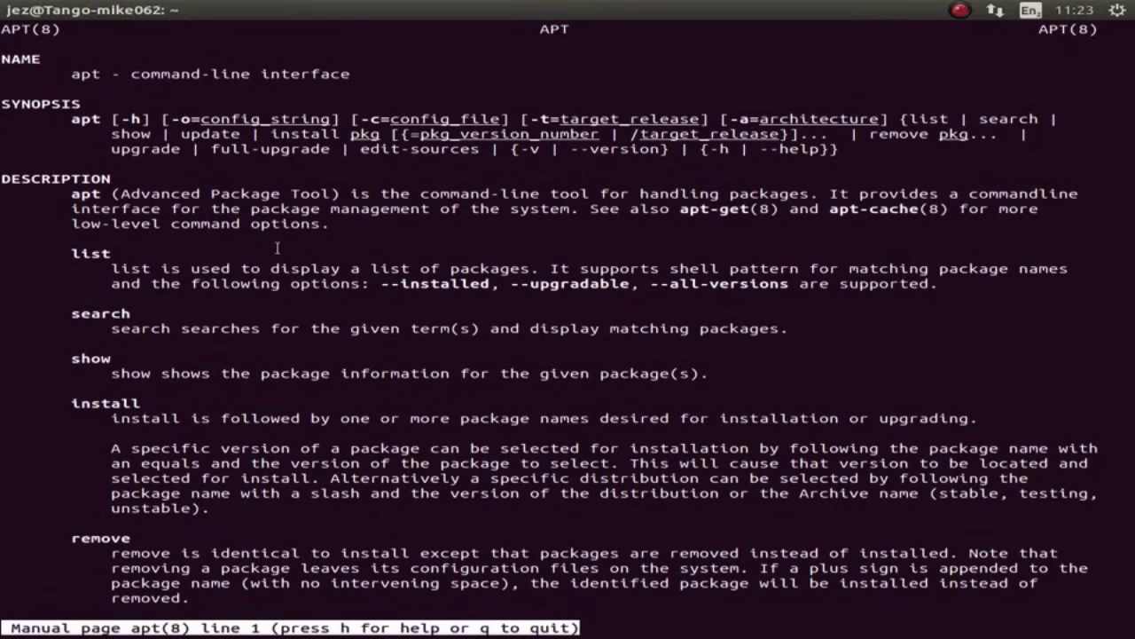
{"action": "type", "text": "q"}
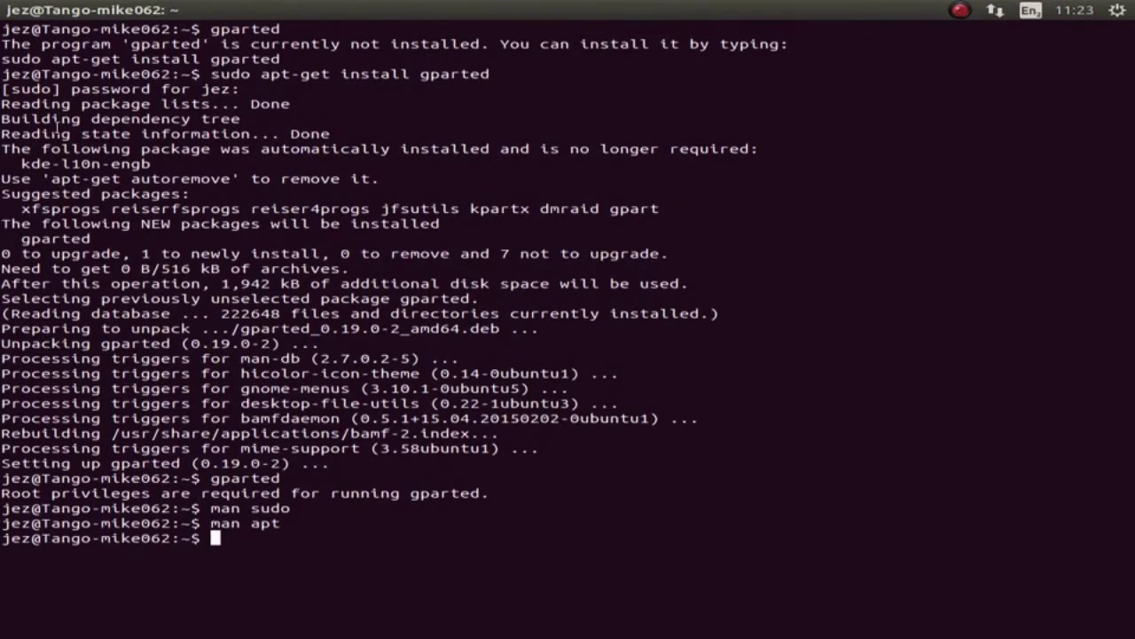
{"action": "type", "text": "man get"}
{"action": "key", "text": "Return"}
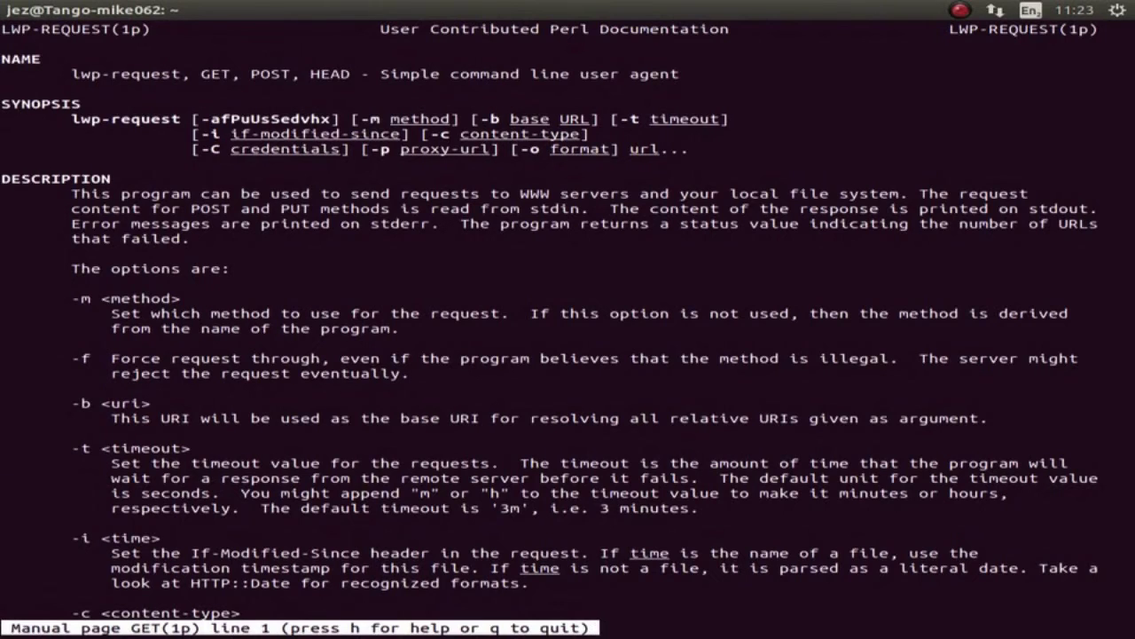
{"action": "key", "text": "q"}
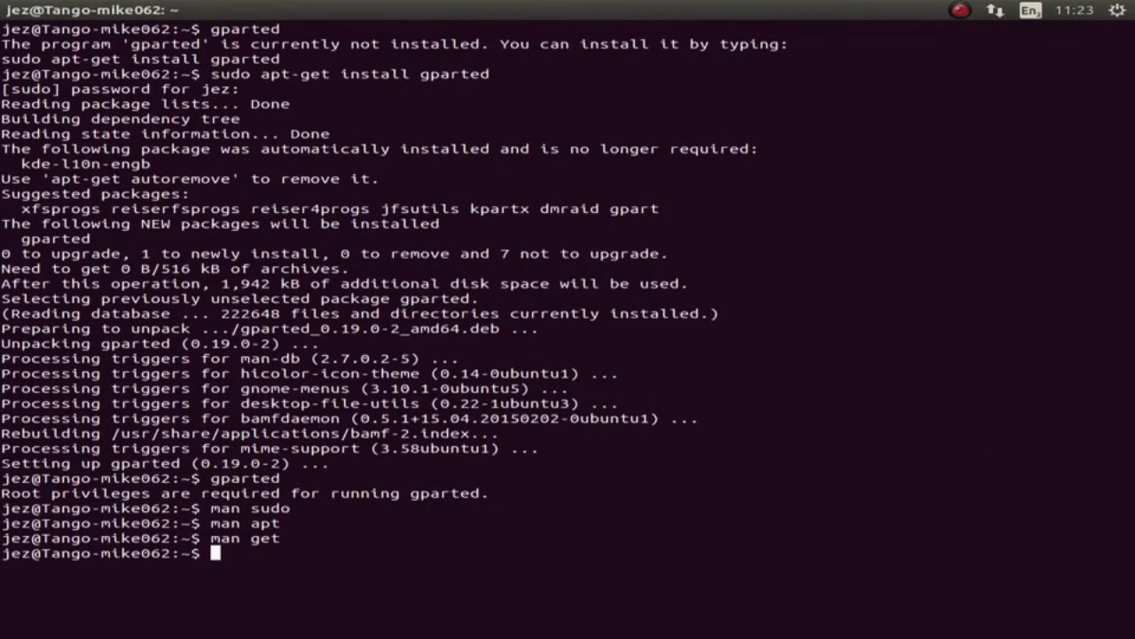
{"action": "type", "text": "sudo gparted"}
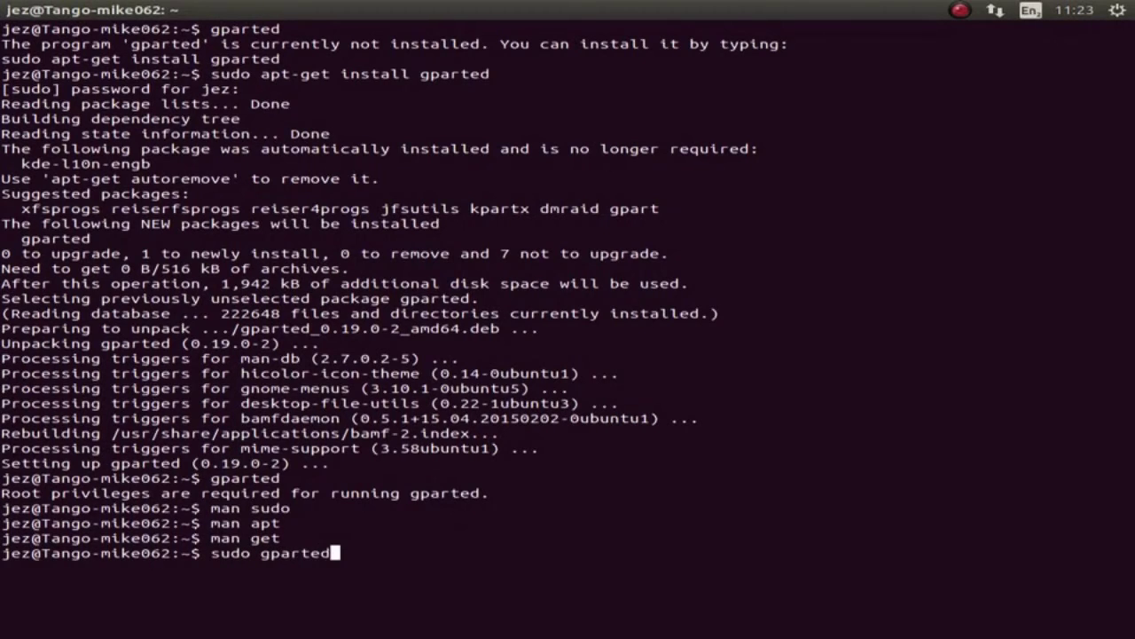
- Launch GParted as root and switch to the 14.53 GiB USB drive /dev/sdf
{"action": "key", "text": "Return"}
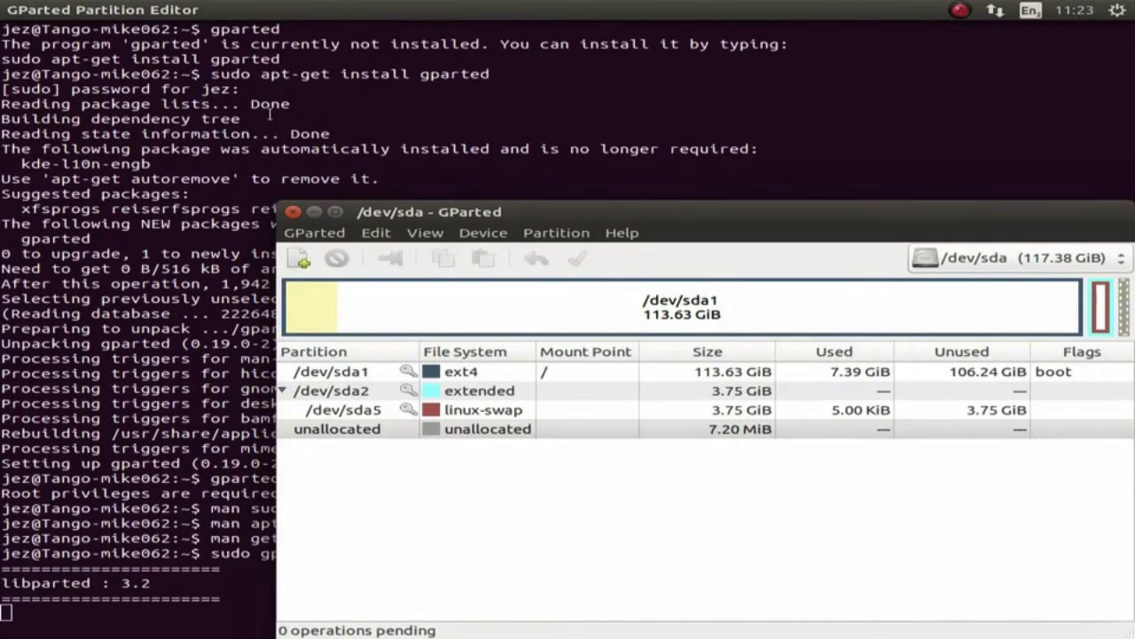
{"action": "left_click_drag", "start_coordinate": [477, 216], "coordinate": [338, 73]}
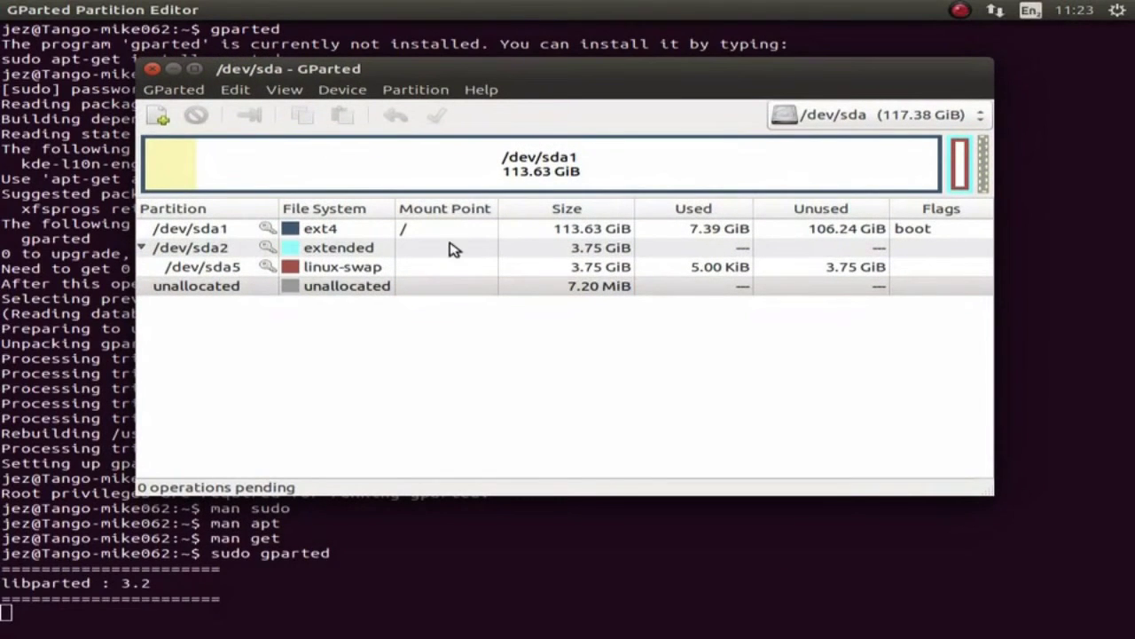
{"action": "left_click", "coordinate": [844, 124]}
{"action": "left_click", "coordinate": [834, 142]}
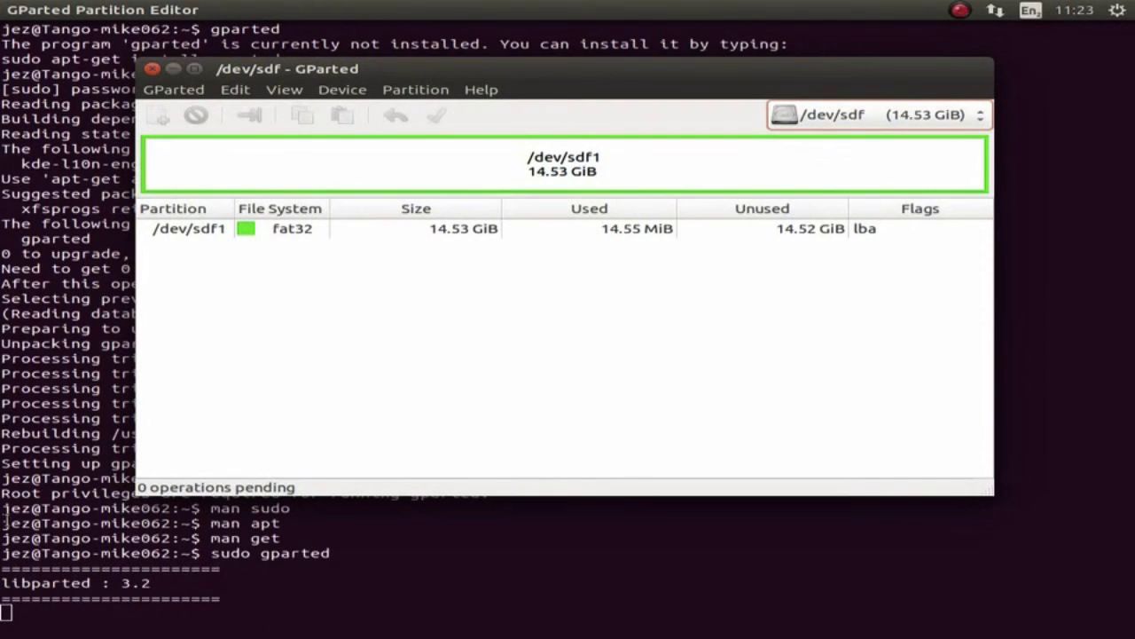
- Bring up the /dev/sdf1 partition's actions and point to Format to
{"action": "mouse_move", "coordinate": [2, 74]}
{"action": "right_click", "coordinate": [218, 231]}
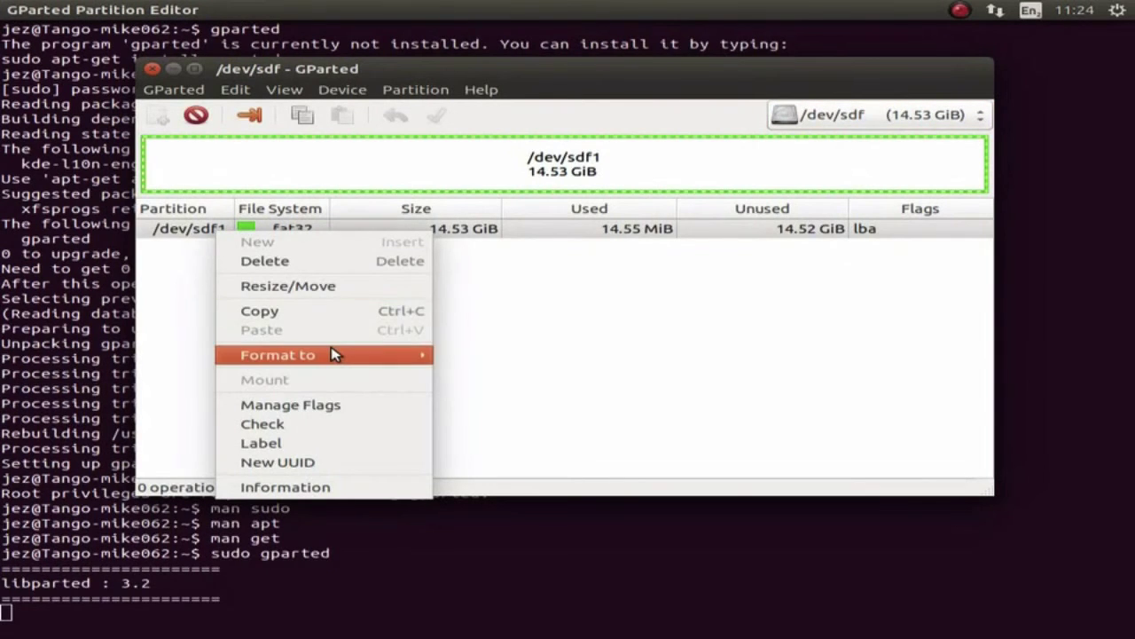
{"action": "mouse_move", "coordinate": [332, 354]}
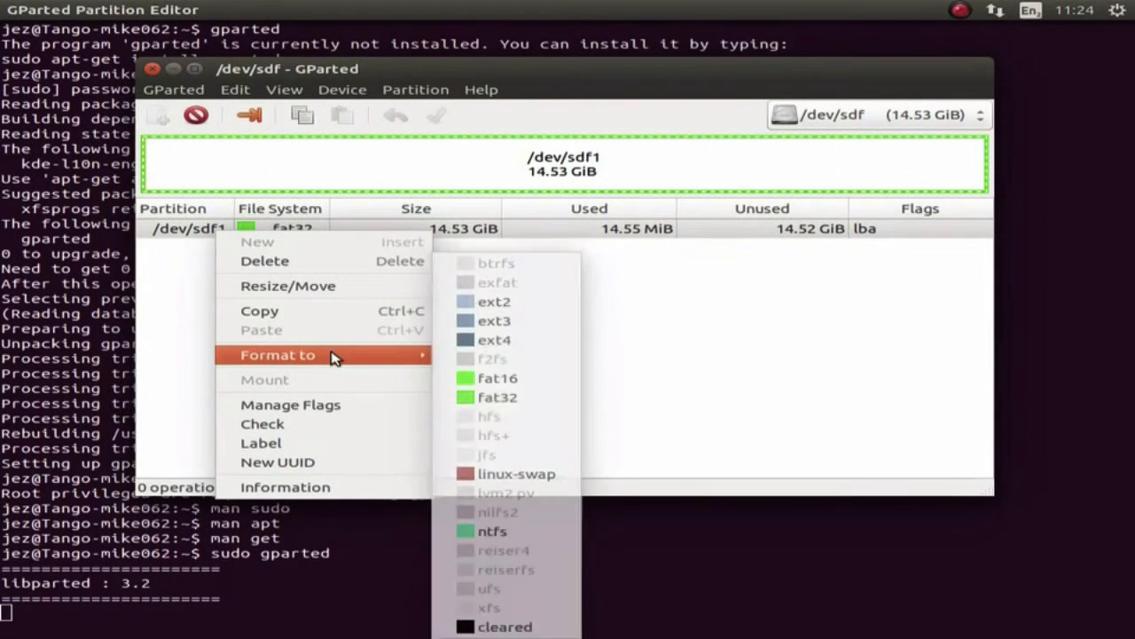
- Format /dev/sdf1 as fat32, apply and confirm, then review the details and close the report
{"action": "left_click", "coordinate": [498, 400]}
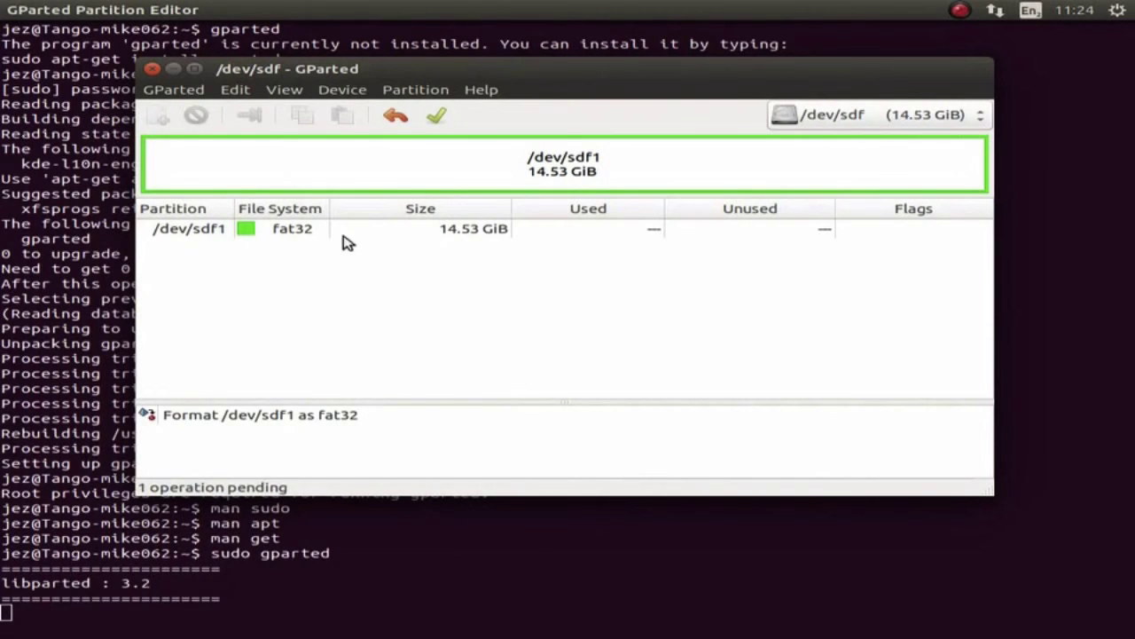
{"action": "left_click", "coordinate": [437, 118]}
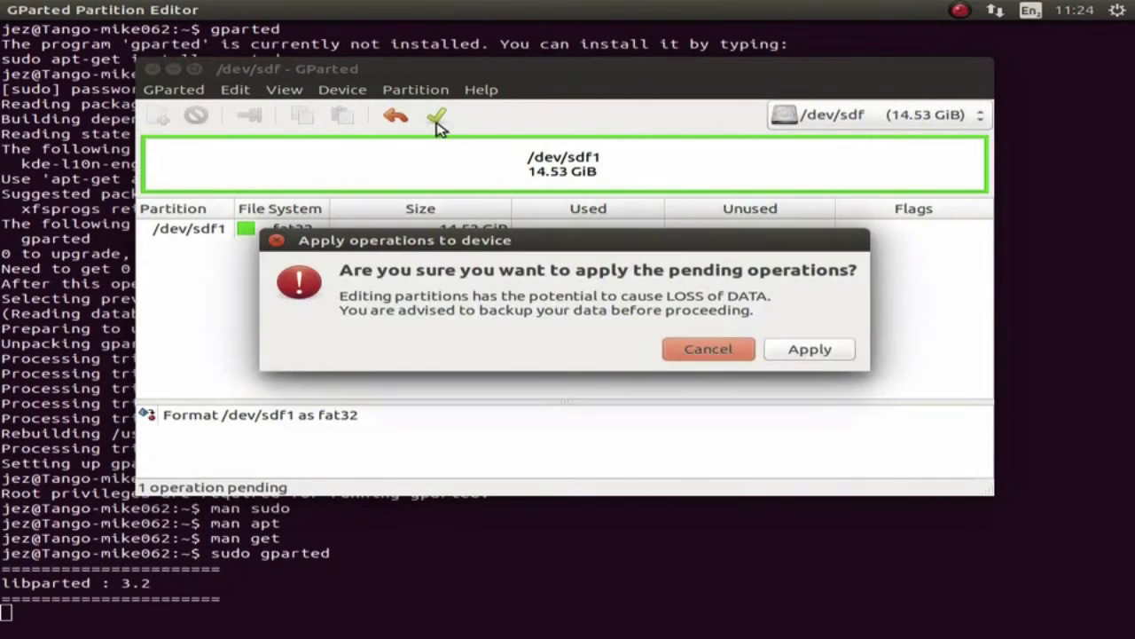
{"action": "left_click", "coordinate": [808, 350]}
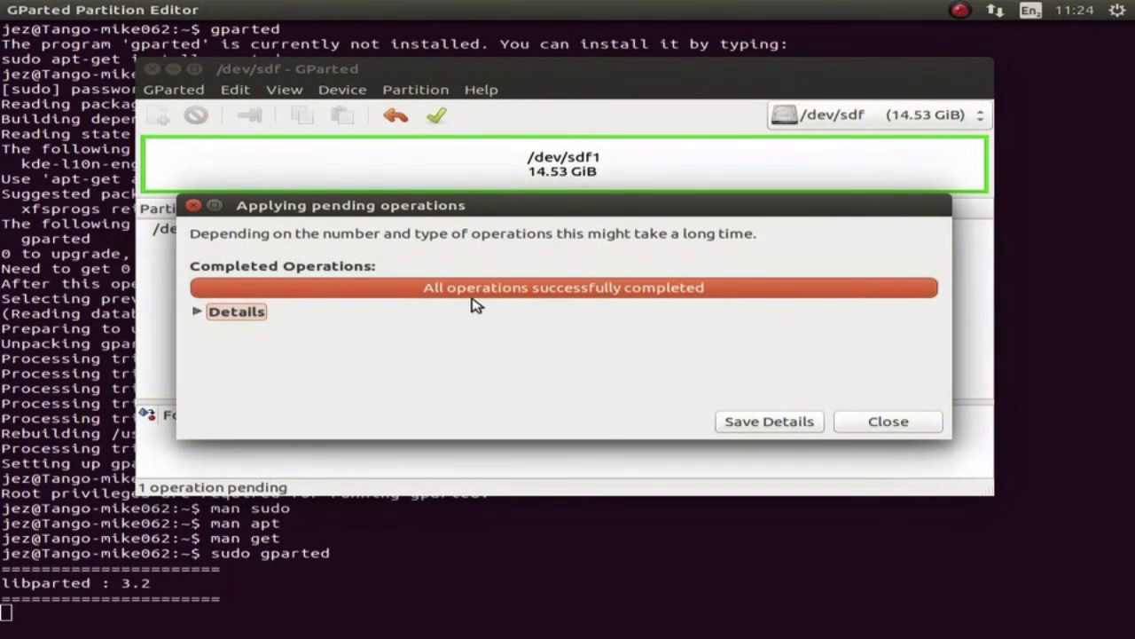
{"action": "left_click", "coordinate": [198, 312]}
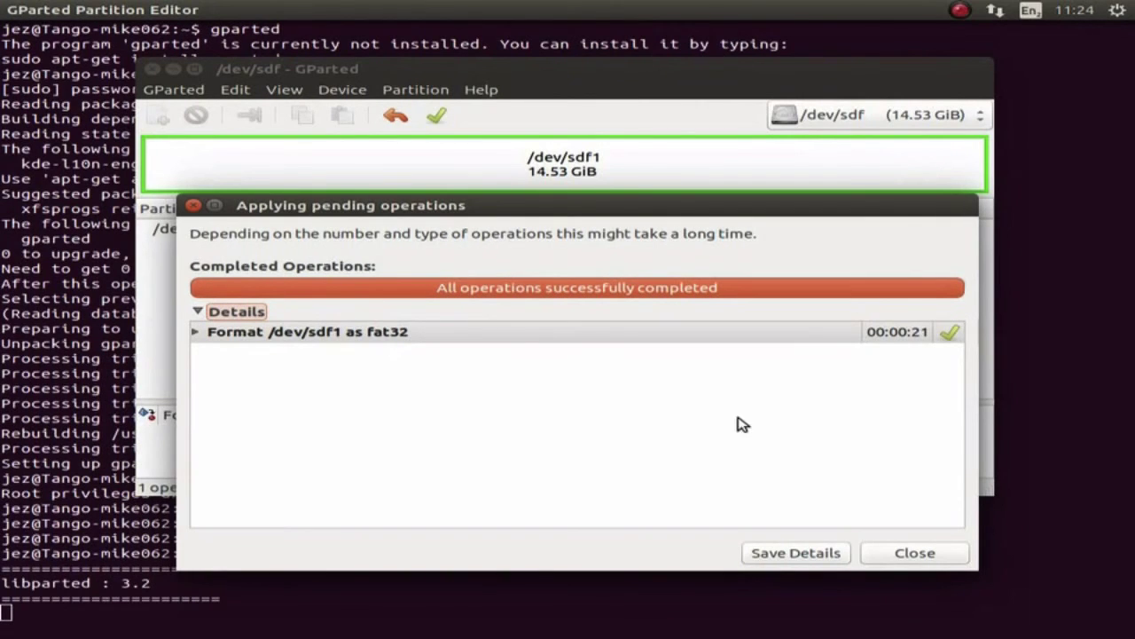
{"action": "left_click", "coordinate": [914, 554]}
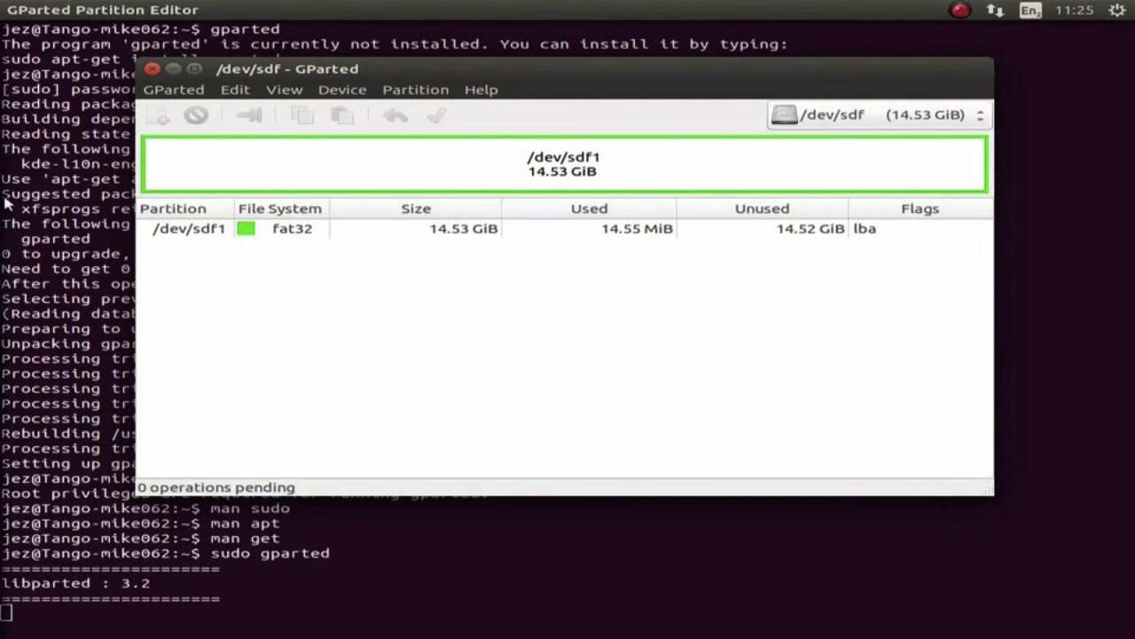
{"action": "mouse_move", "coordinate": [1, 532]}
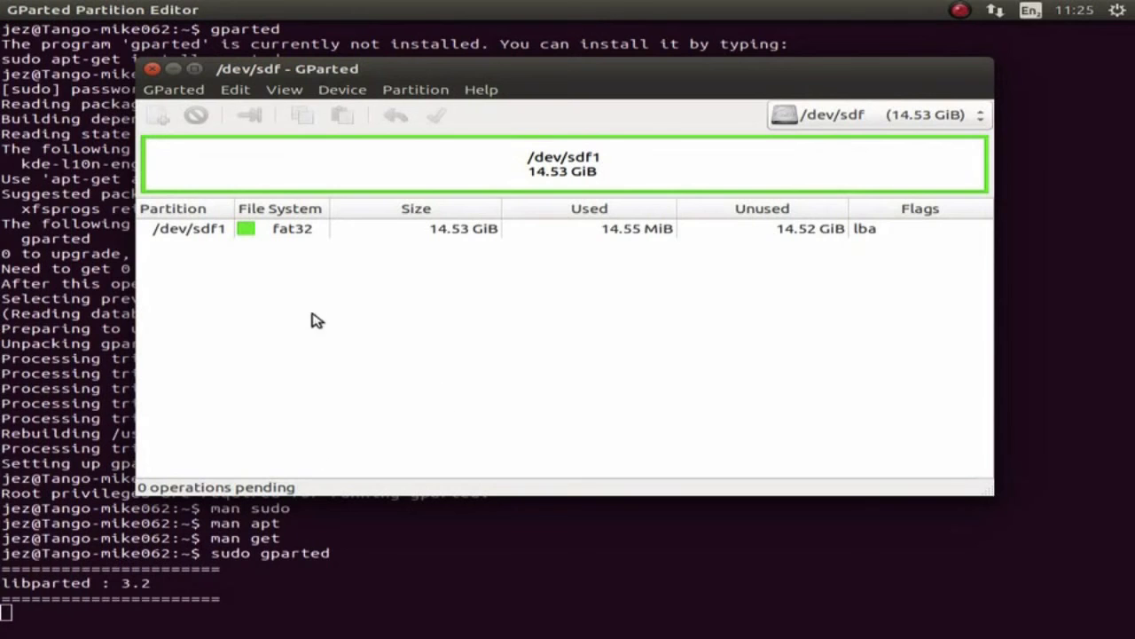
{"action": "left_click", "coordinate": [274, 235]}
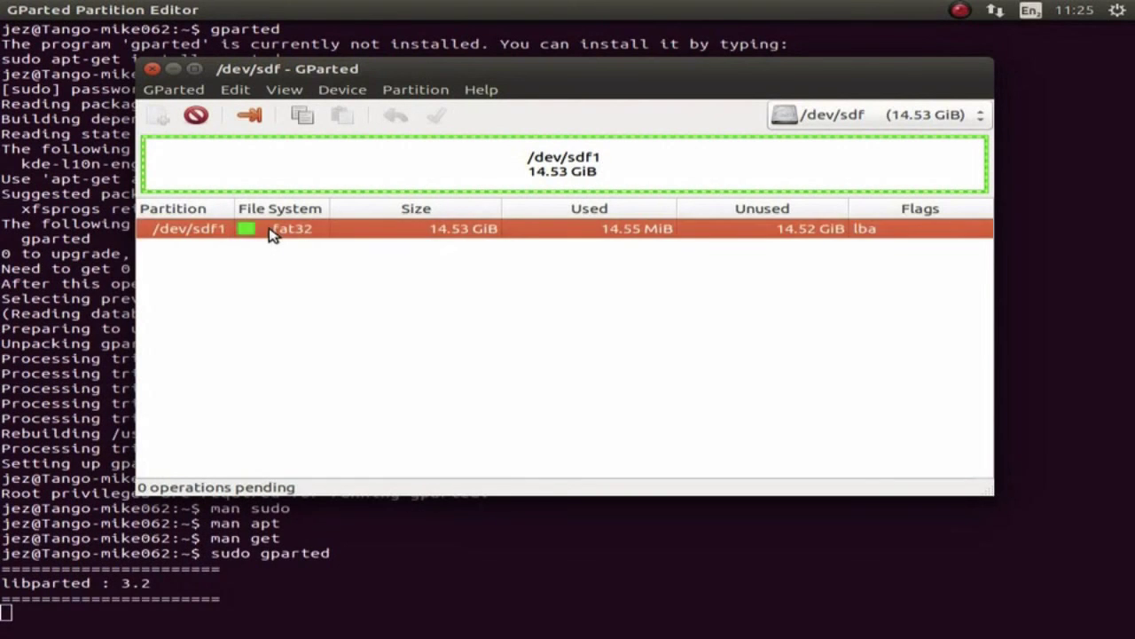
{"action": "right_click", "coordinate": [272, 236]}
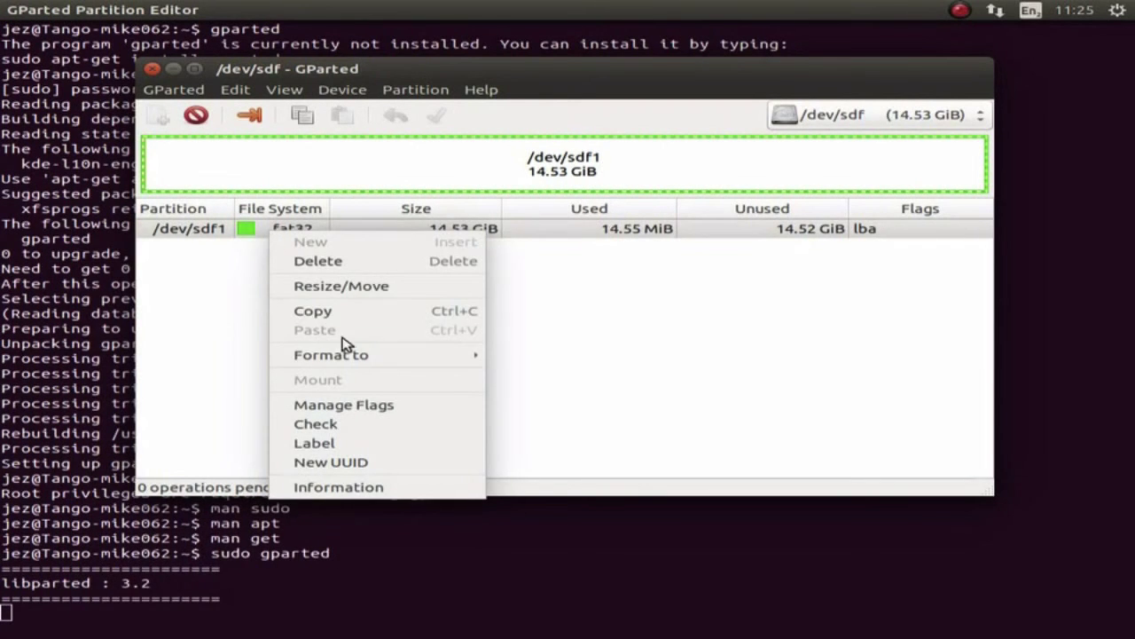
{"action": "mouse_move", "coordinate": [352, 355]}
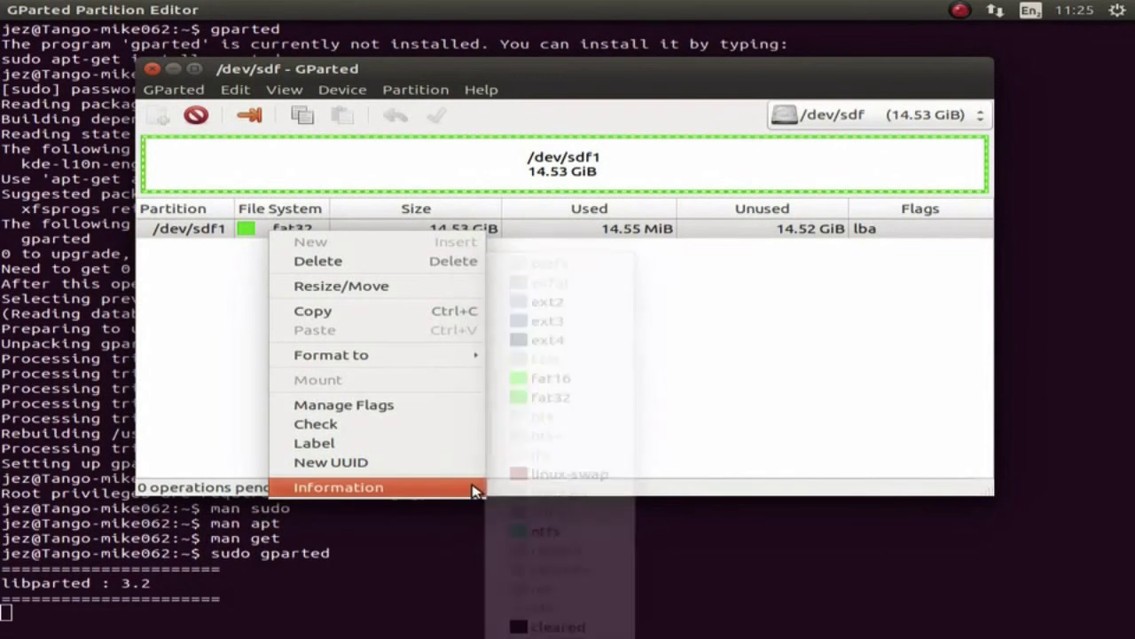
{"action": "mouse_move", "coordinate": [452, 355]}
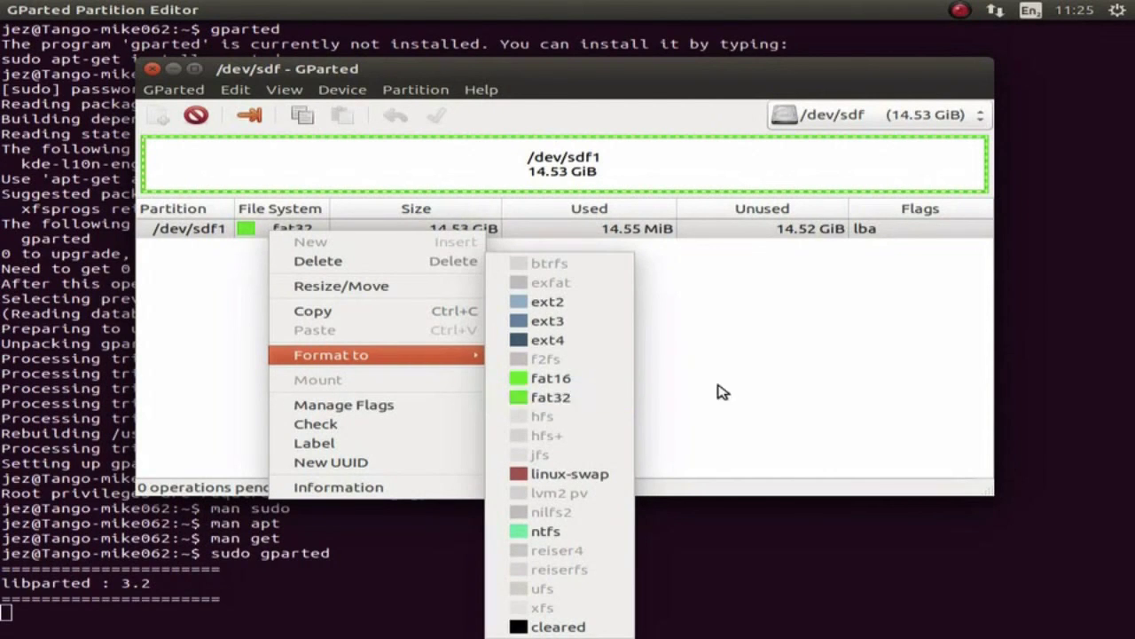
{"action": "left_click", "coordinate": [759, 393]}
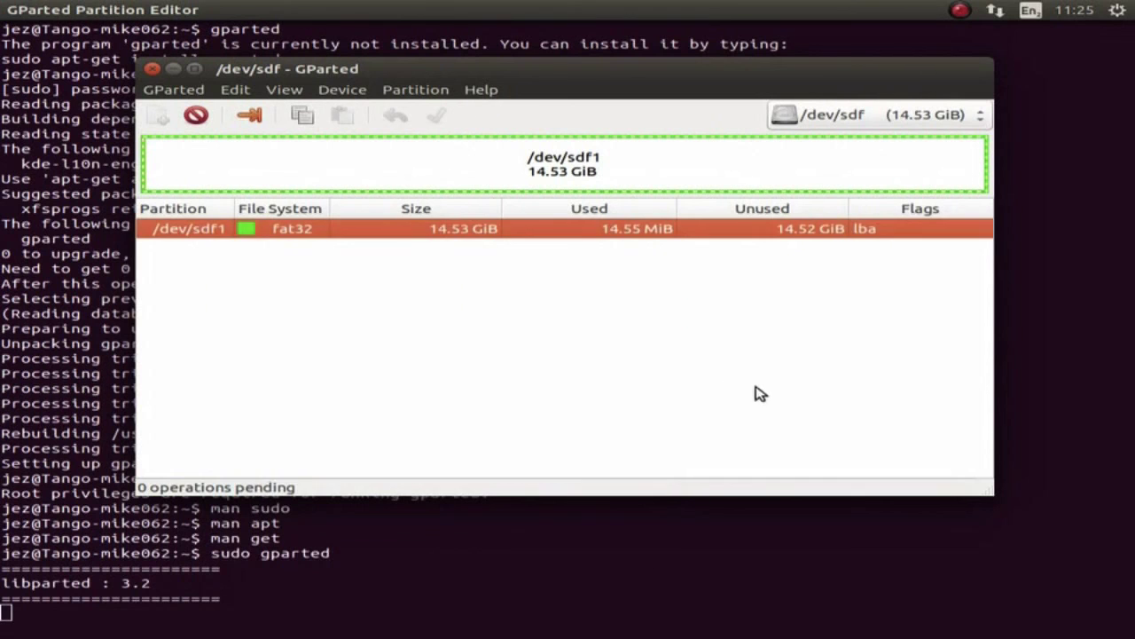
- Close GParted and end the Terminal session with exit
{"action": "left_click", "coordinate": [151, 70]}
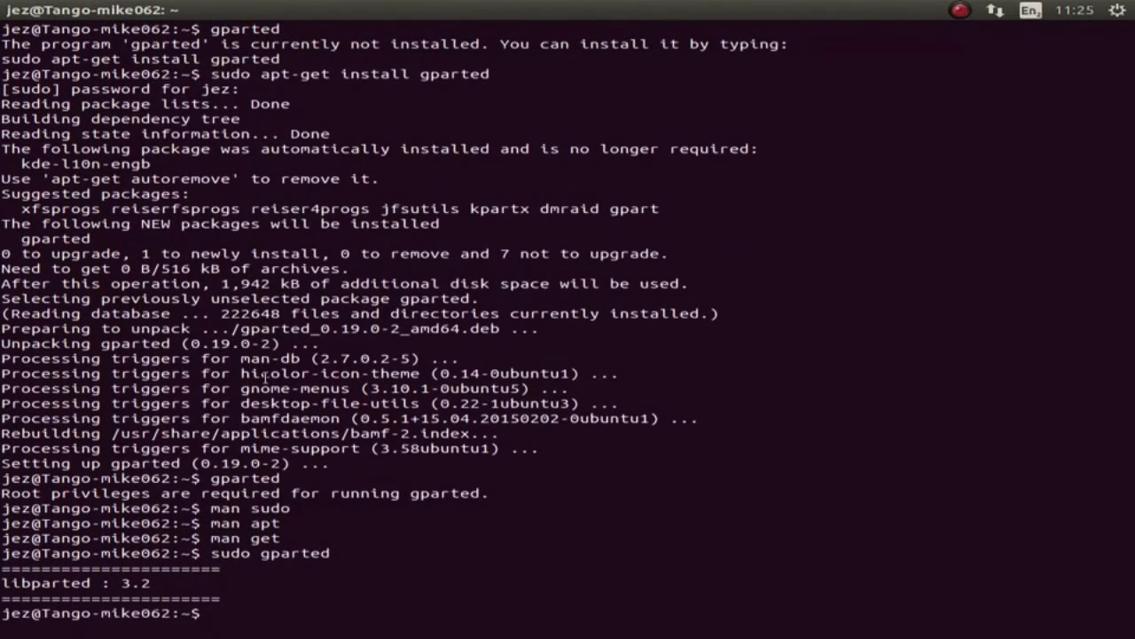
{"action": "type", "text": "exit"}
{"action": "key", "text": "Return"}
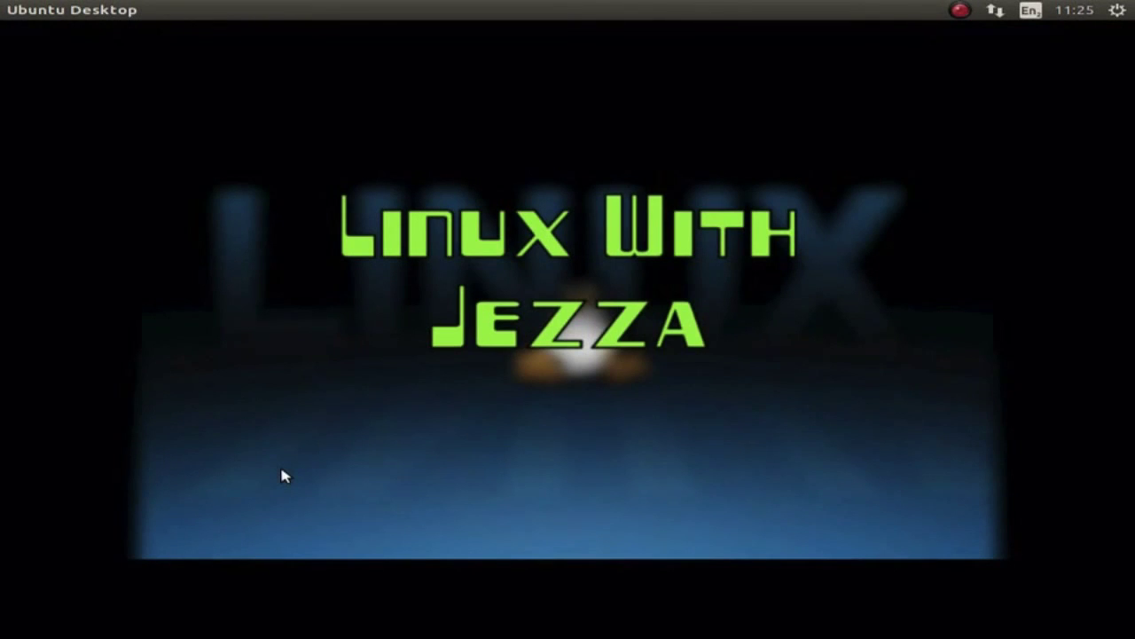